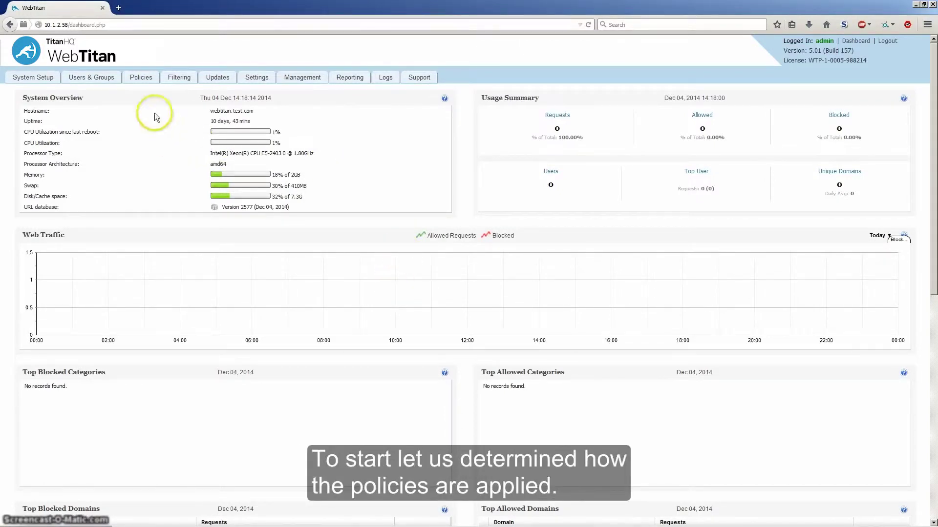
- Check the global policy settings and open the Default filtering policy for editing
{"action": "left_click", "coordinate": [141, 79]}
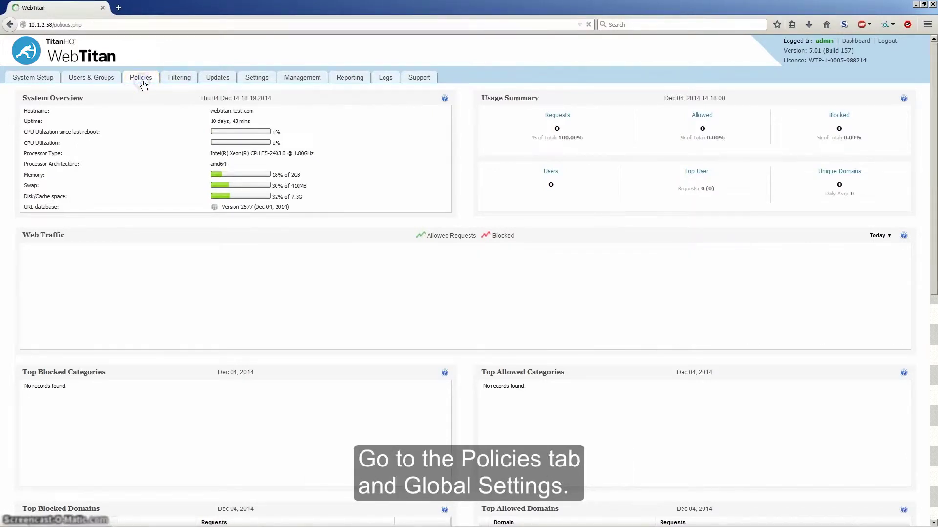
{"action": "left_click", "coordinate": [137, 96]}
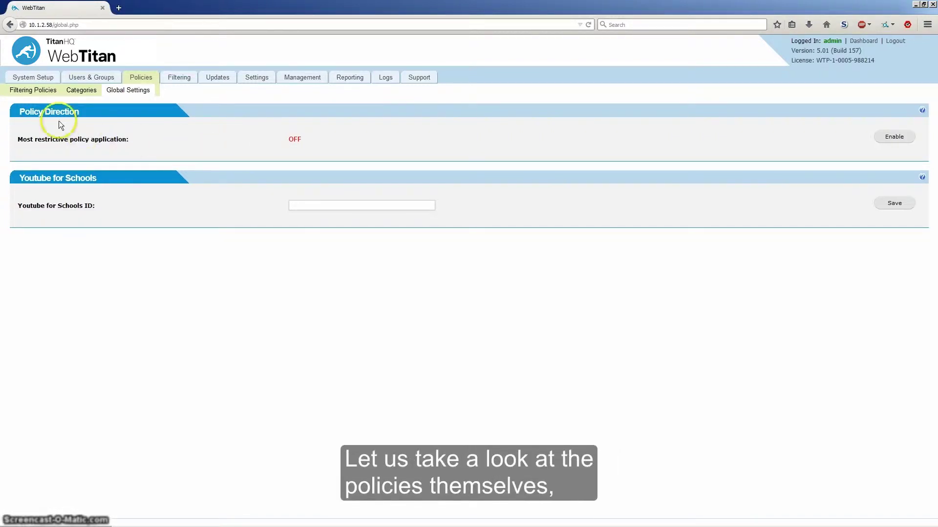
{"action": "left_click", "coordinate": [37, 91]}
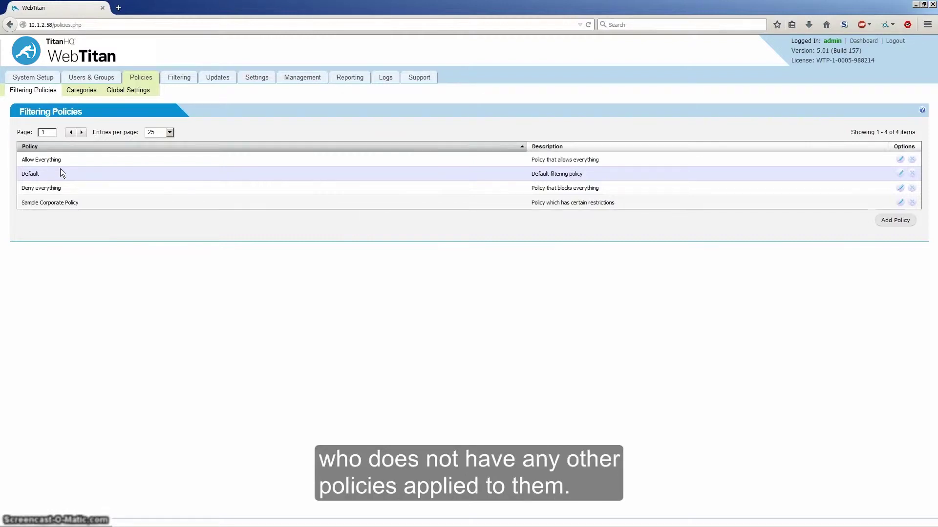
{"action": "left_click", "coordinate": [902, 174]}
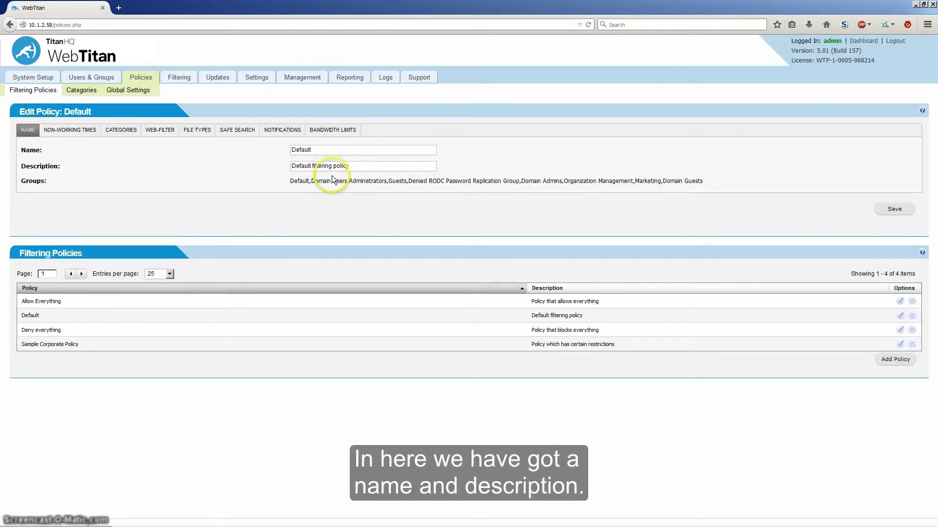
- Add a non-working period labelled Lunch to the Default policy and apply it to Monday through Friday
{"action": "left_click", "coordinate": [67, 132]}
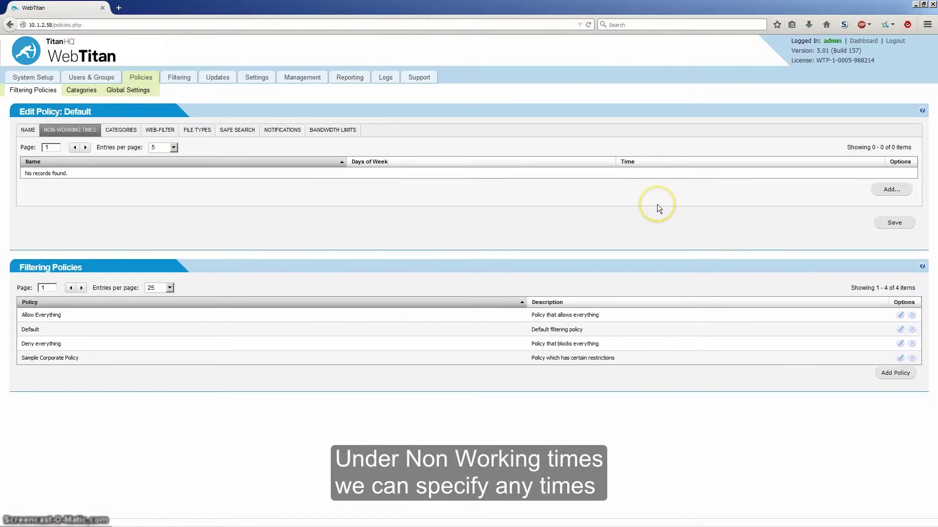
{"action": "left_click", "coordinate": [888, 193]}
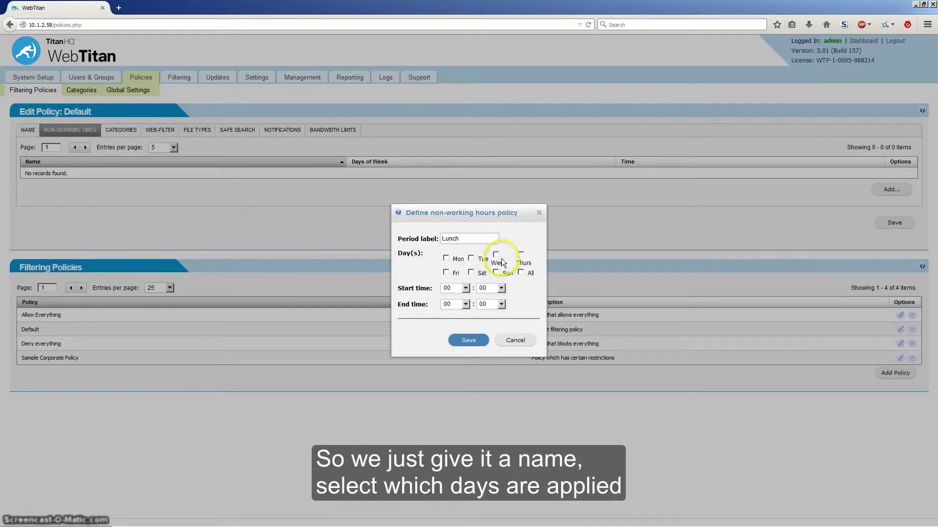
{"action": "left_click", "coordinate": [446, 259]}
{"action": "left_click", "coordinate": [471, 258]}
{"action": "left_click", "coordinate": [497, 257]}
{"action": "left_click", "coordinate": [522, 257]}
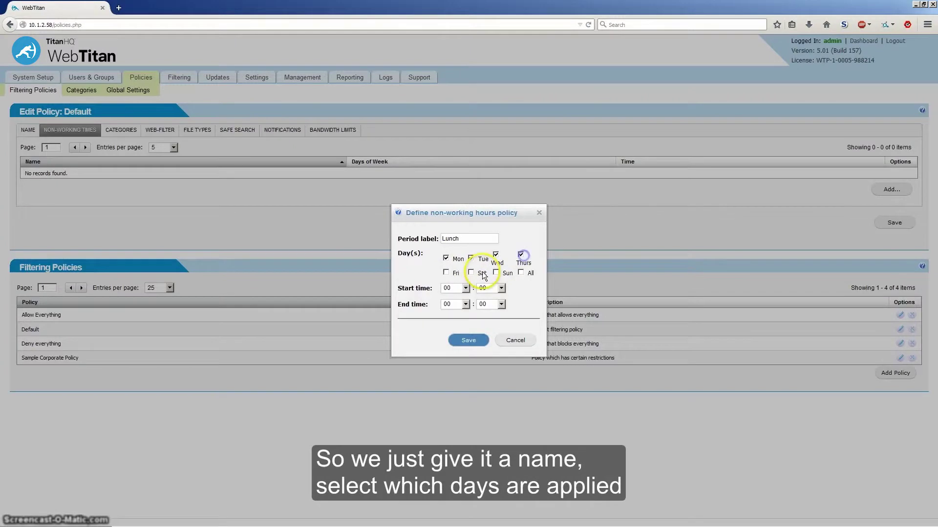
{"action": "left_click", "coordinate": [445, 272]}
- Set the Lunch period to run from 13:00 to 14:00 and save it
{"action": "left_click", "coordinate": [466, 288]}
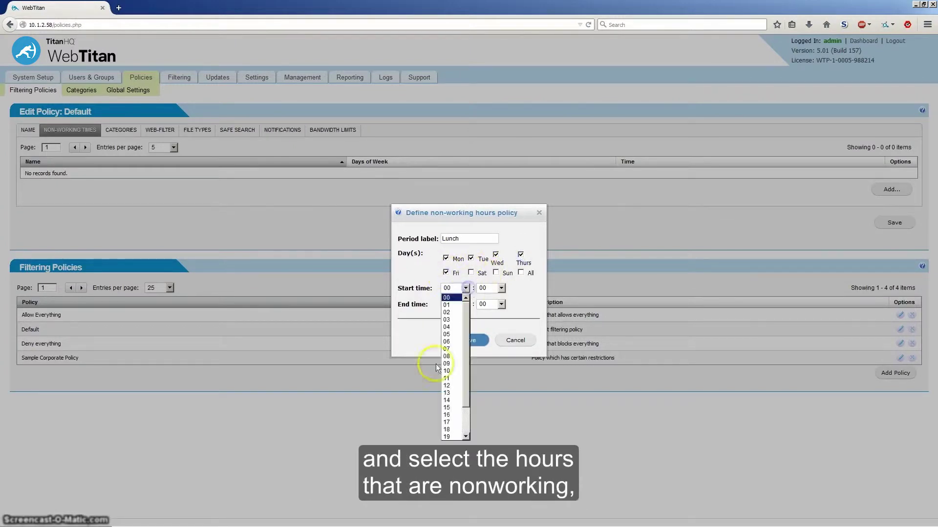
{"action": "left_click", "coordinate": [450, 394]}
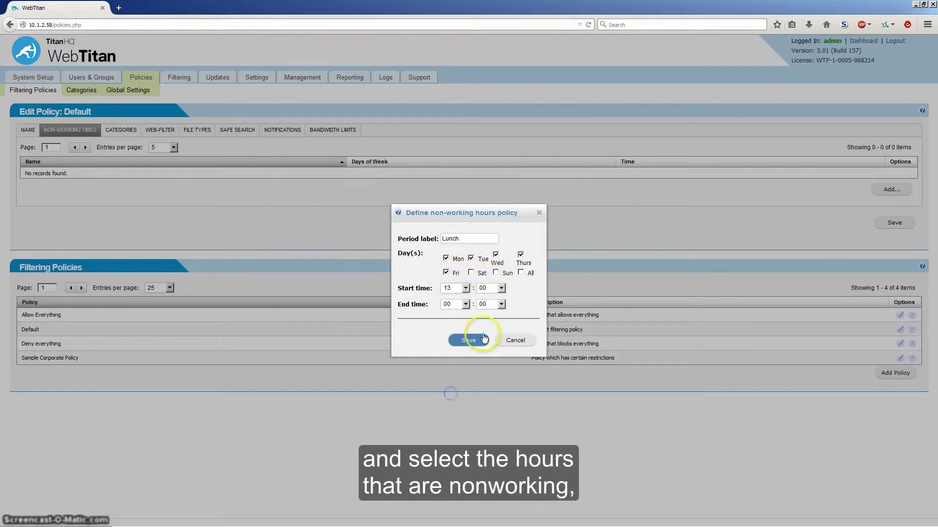
{"action": "left_click", "coordinate": [465, 305]}
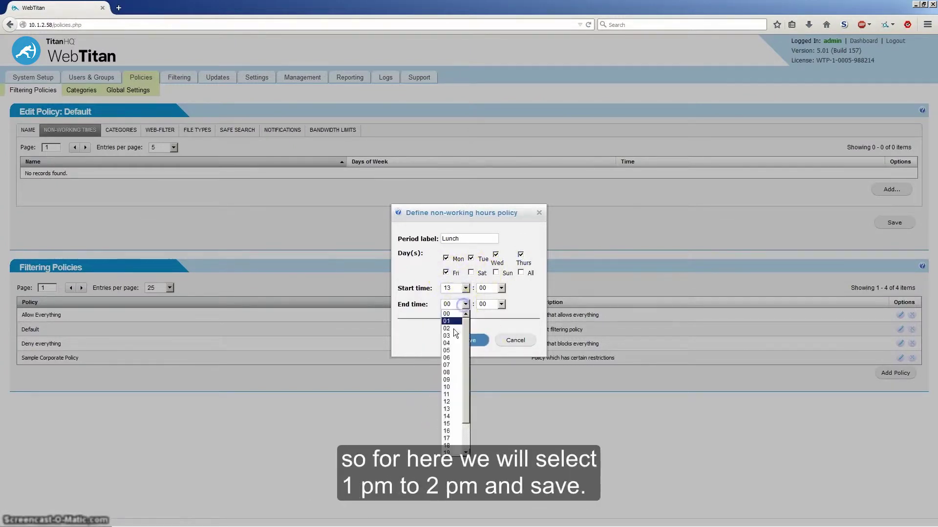
{"action": "left_click", "coordinate": [448, 416]}
{"action": "left_click", "coordinate": [477, 340]}
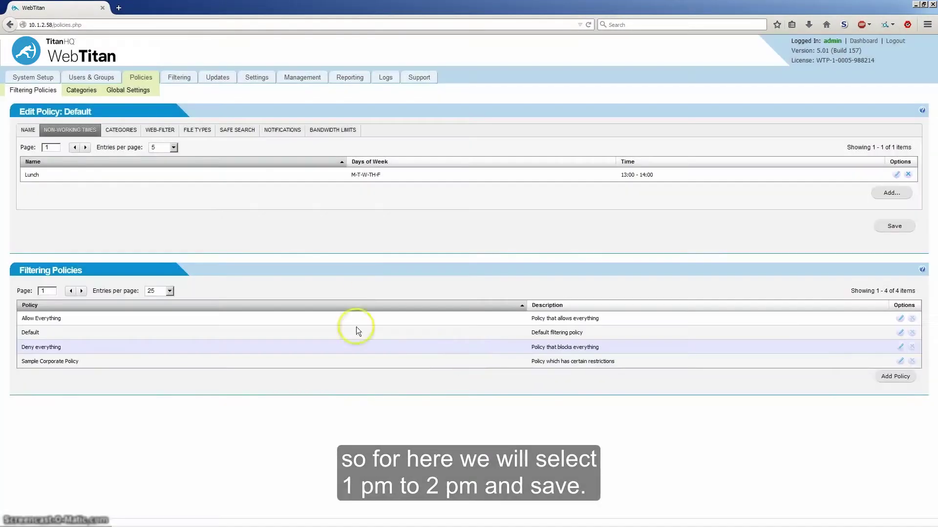
- In the Default policy's categories, block Alcohol during work time and Anonymizer during both work and non-work time
{"action": "left_click", "coordinate": [121, 130]}
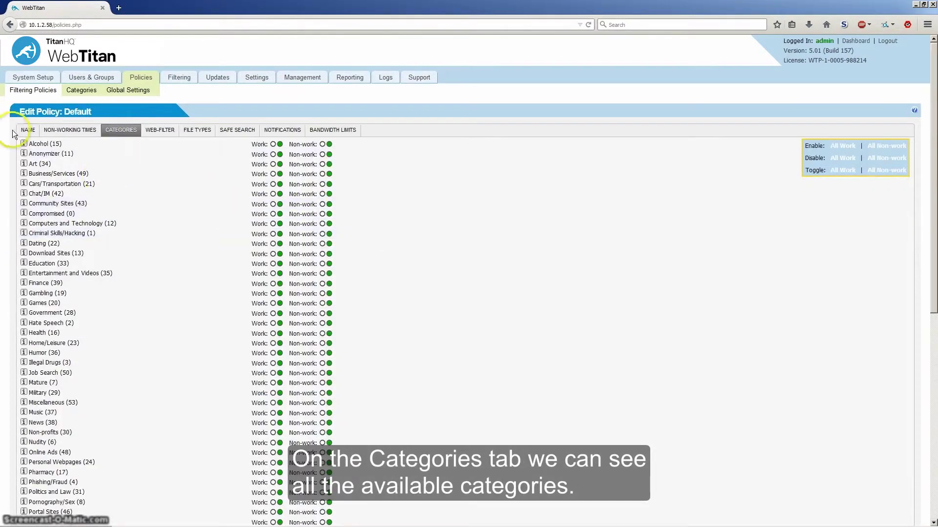
{"action": "scroll", "coordinate": [71, 373], "scroll_direction": "down", "scroll_amount": 10}
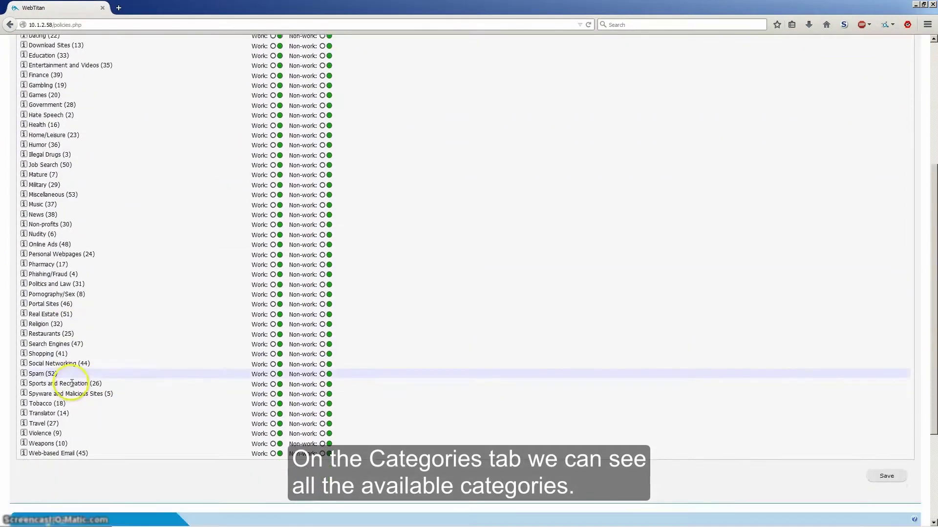
{"action": "scroll", "coordinate": [73, 405], "scroll_direction": "up", "scroll_amount": 10}
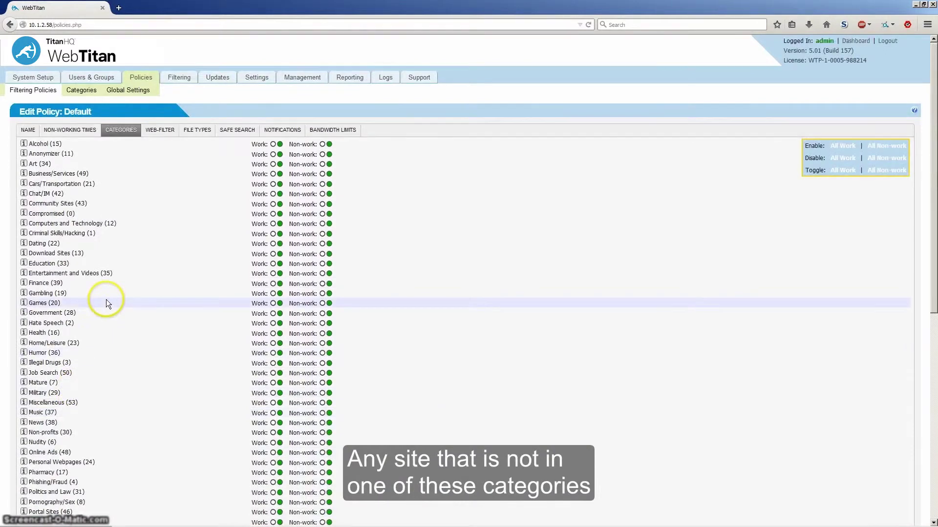
{"action": "left_click", "coordinate": [132, 289]}
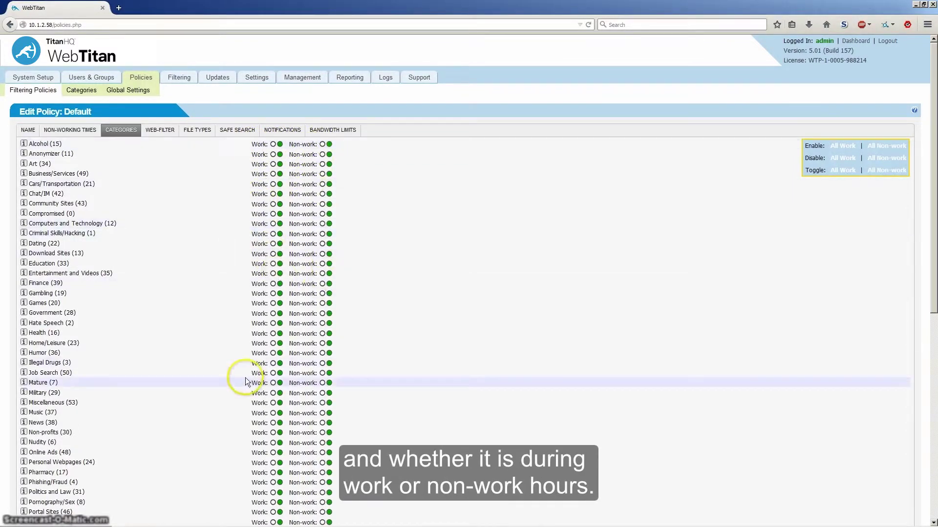
{"action": "left_click", "coordinate": [273, 144]}
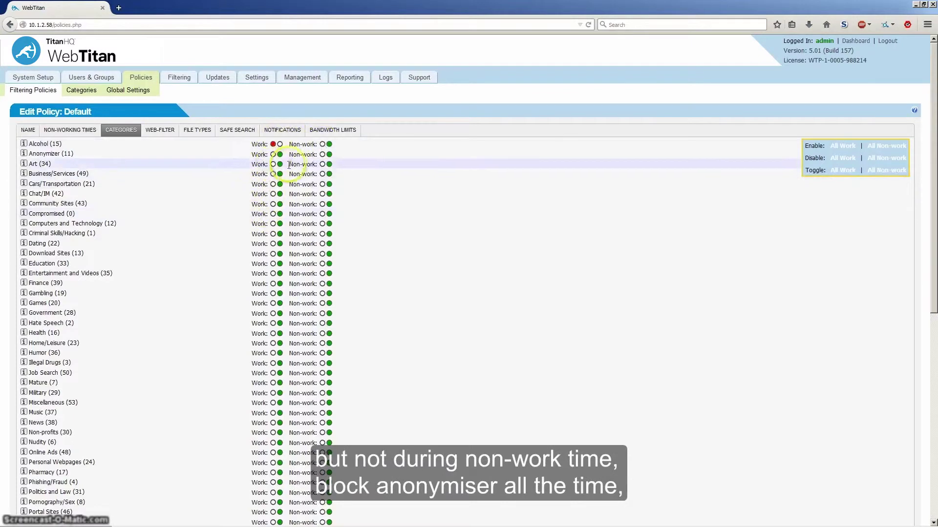
{"action": "left_click", "coordinate": [273, 154]}
{"action": "left_click", "coordinate": [322, 154]}
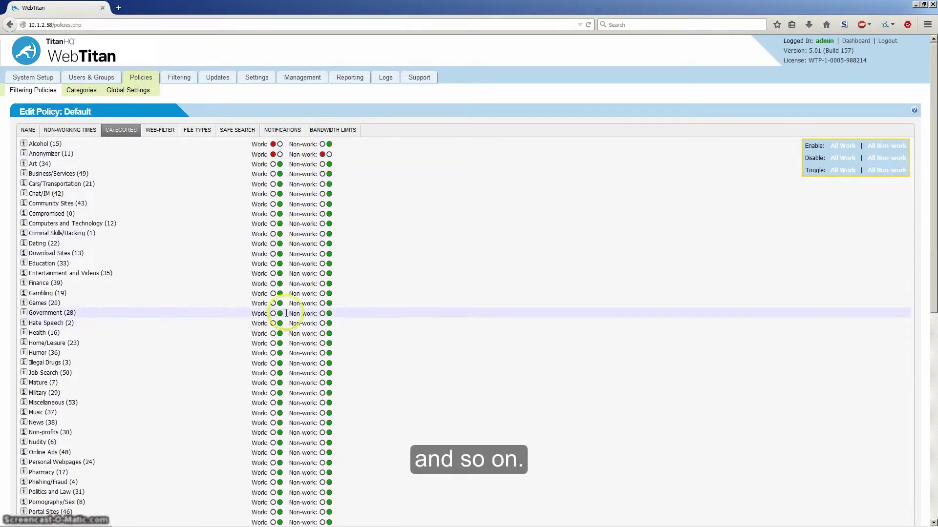
{"action": "scroll", "coordinate": [234, 323], "scroll_direction": "down", "scroll_amount": 3}
{"action": "scroll", "coordinate": [232, 336], "scroll_direction": "down", "scroll_amount": 2}
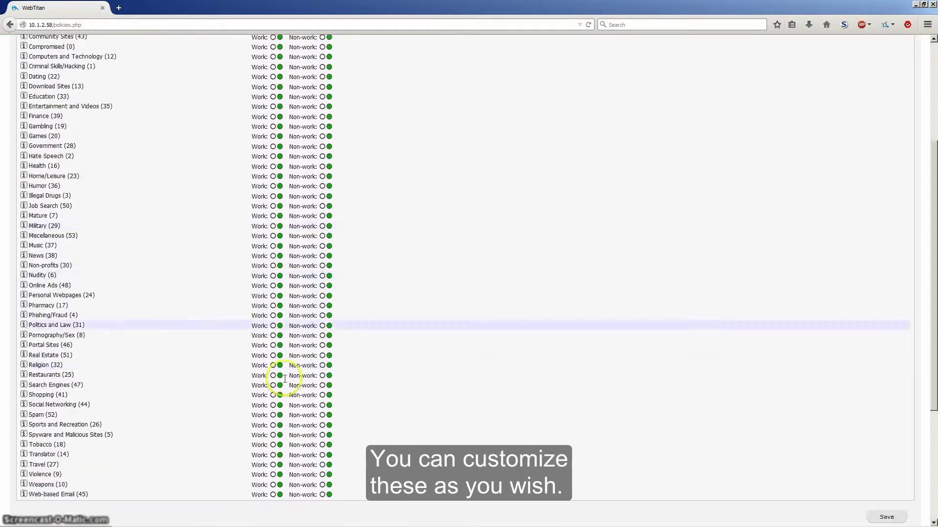
{"action": "scroll", "coordinate": [282, 312], "scroll_direction": "down", "scroll_amount": 5}
{"action": "scroll", "coordinate": [364, 265], "scroll_direction": "up", "scroll_amount": 10}
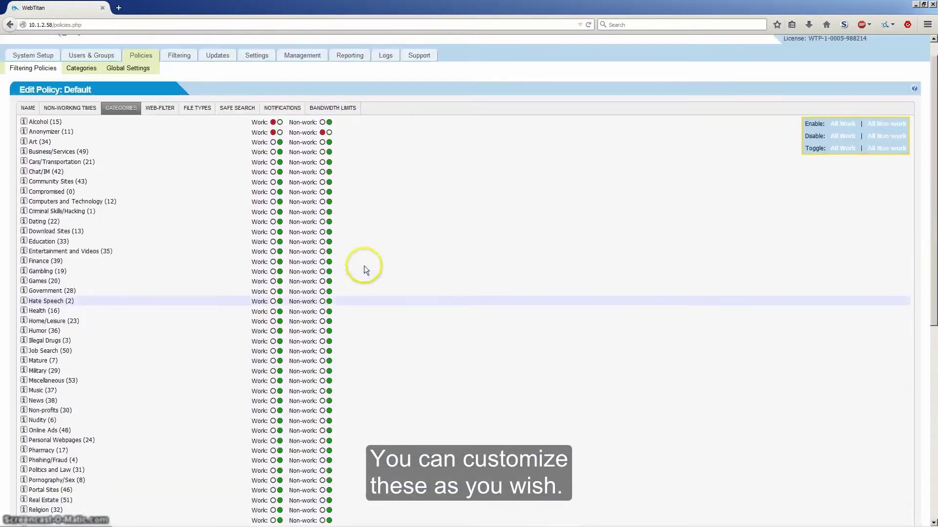
- Examine the Default policy's web-filter options, from the blocking and HTTPS settings to content filtering, logging and YouTube for Schools
{"action": "left_click", "coordinate": [163, 132]}
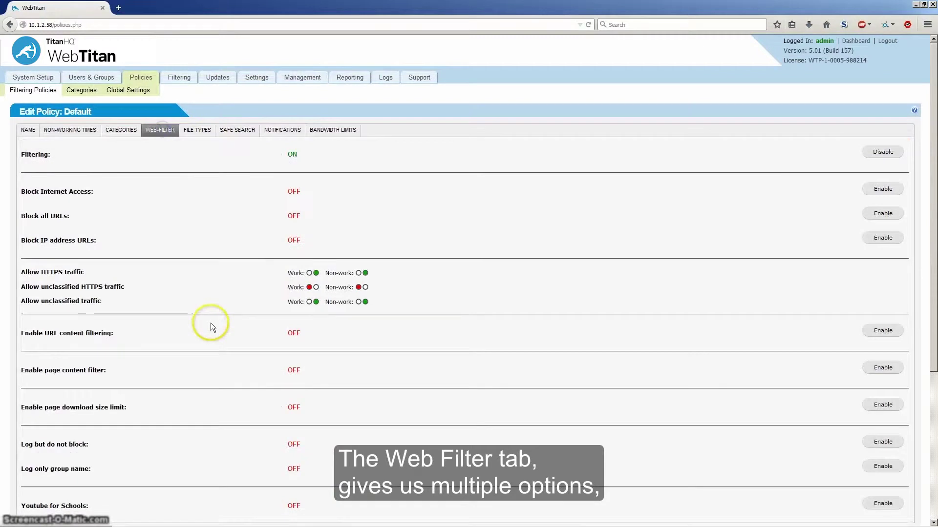
{"action": "scroll", "coordinate": [209, 245], "scroll_direction": "down", "scroll_amount": 3}
{"action": "scroll", "coordinate": [209, 245], "scroll_direction": "up", "scroll_amount": 3}
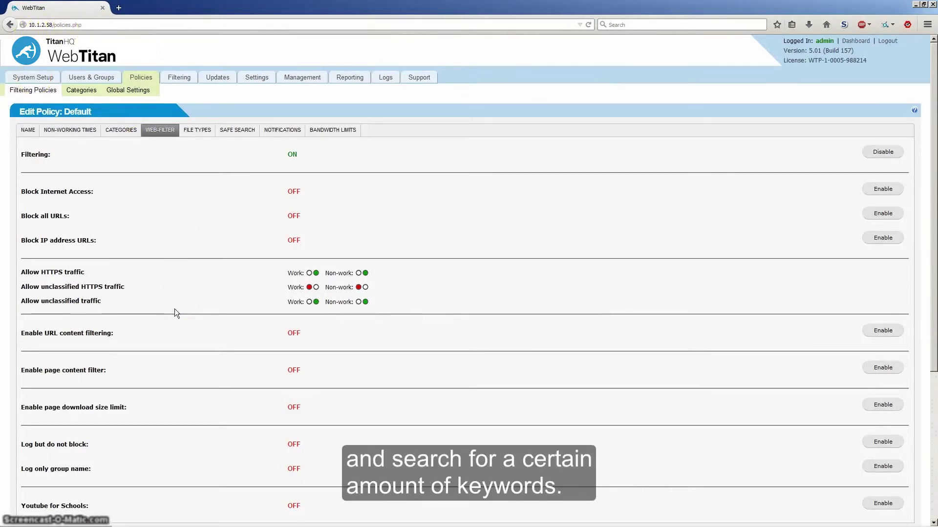
{"action": "left_click", "coordinate": [169, 332]}
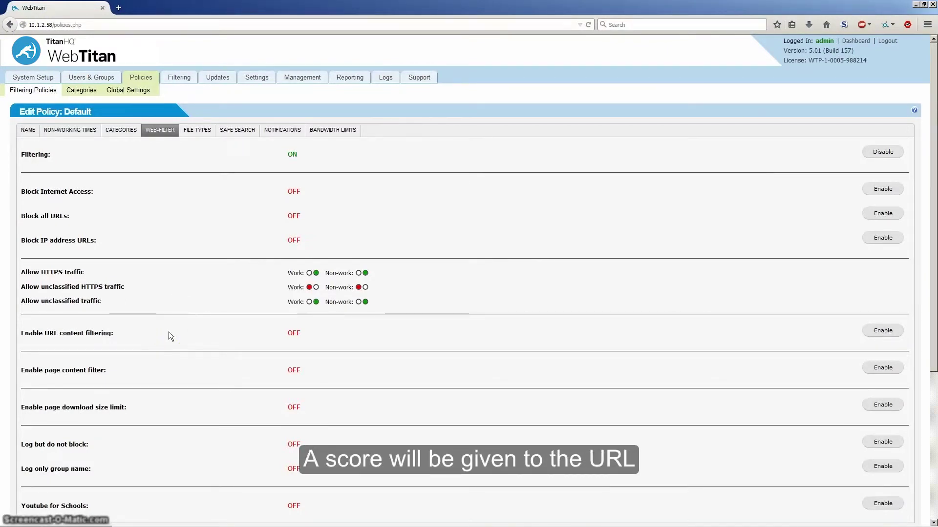
{"action": "left_click", "coordinate": [166, 351]}
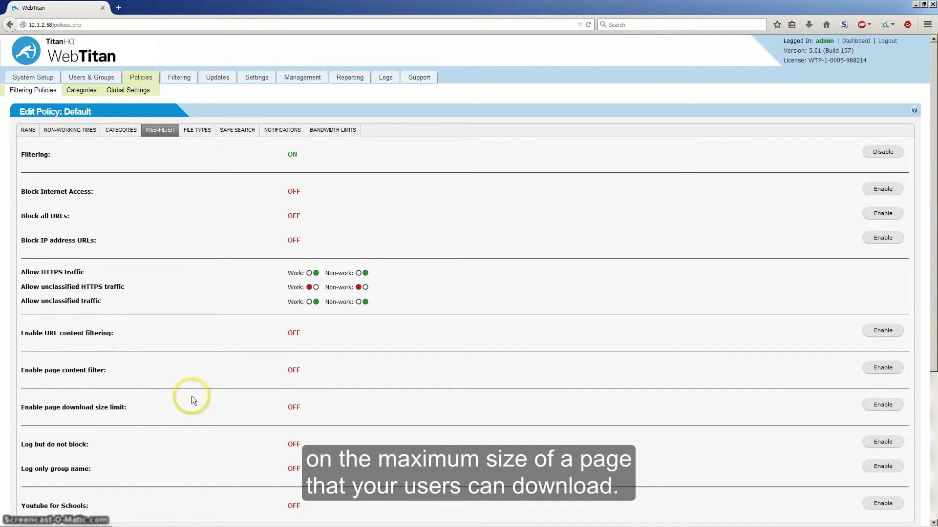
{"action": "scroll", "coordinate": [344, 335], "scroll_direction": "down", "scroll_amount": 2}
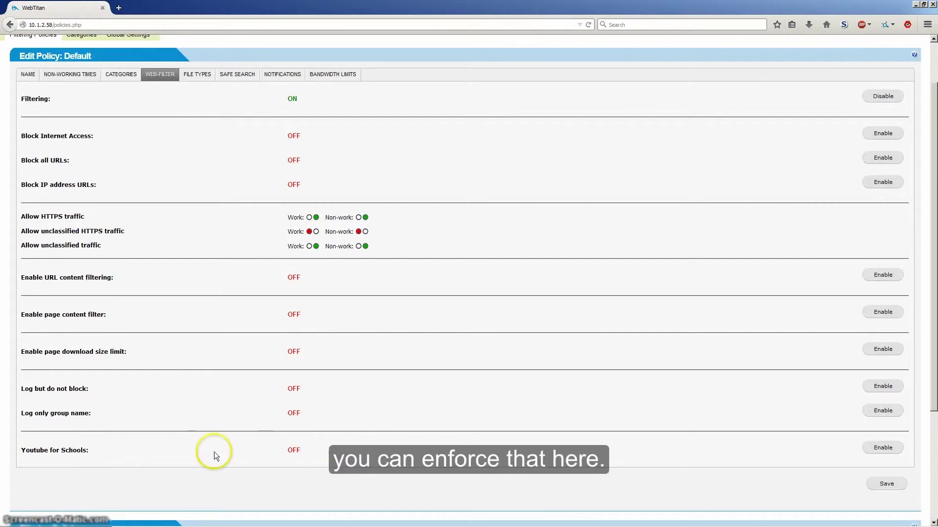
{"action": "scroll", "coordinate": [221, 442], "scroll_direction": "up", "scroll_amount": 2}
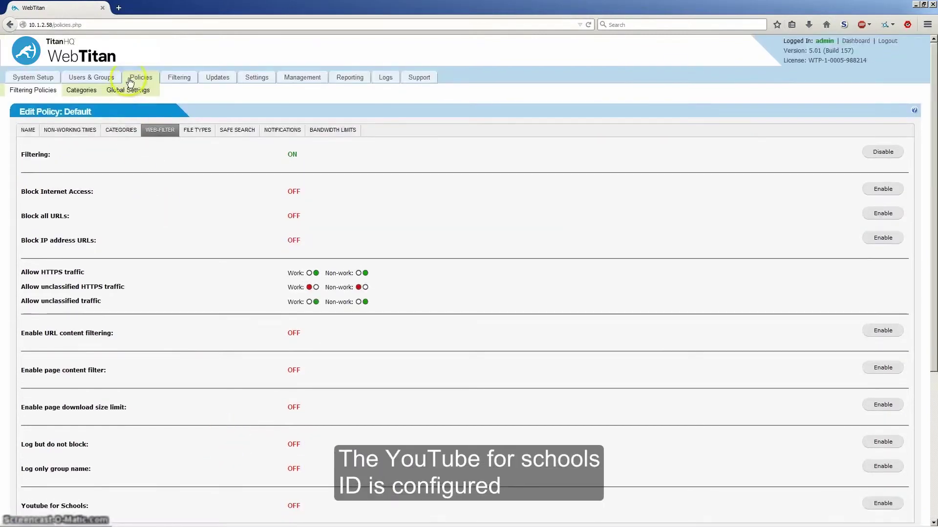
- Look up the YouTube for Schools ID setting in the global policy settings in a separate browser tab, and return to the Default policy
{"action": "middle_click", "coordinate": [129, 92]}
{"action": "left_click", "coordinate": [162, 7]}
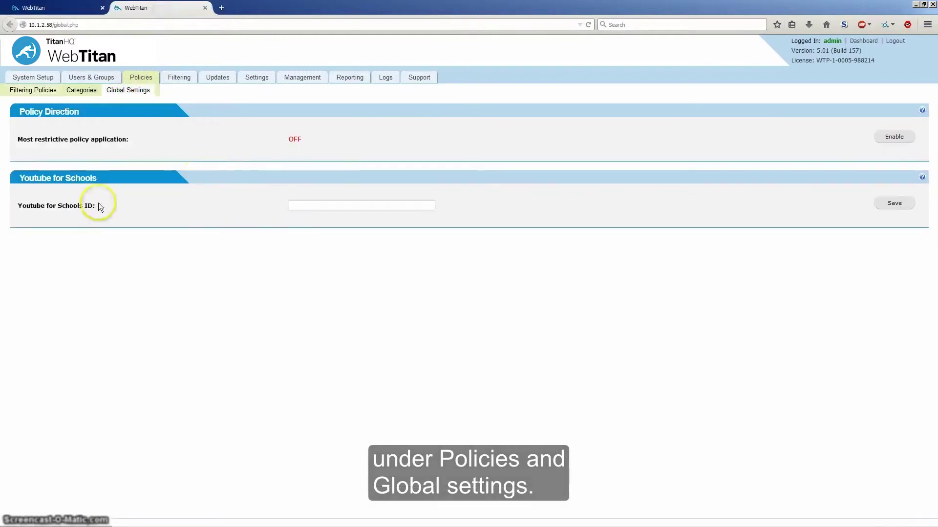
{"action": "left_click", "coordinate": [308, 205]}
{"action": "middle_click", "coordinate": [154, 7]}
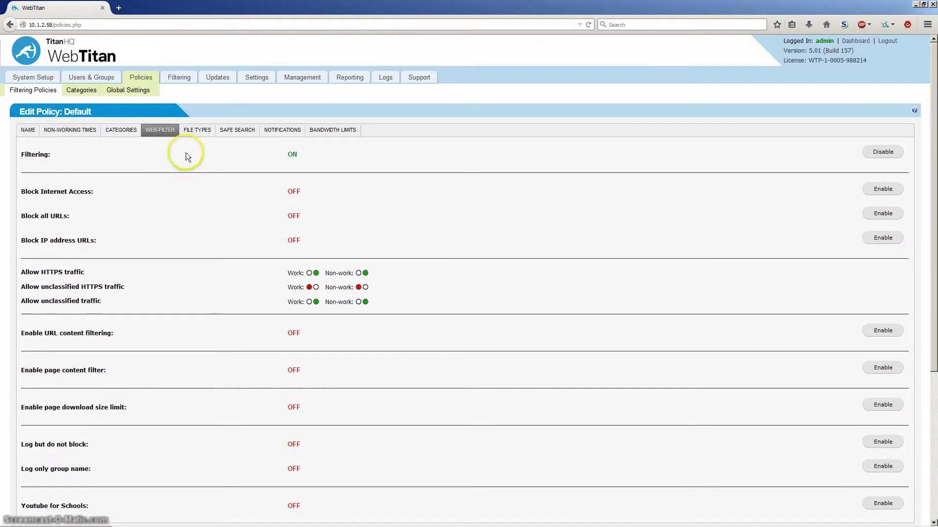
- Review the Default policy's file types and, in a separate browser tab, the filtering extensions defined for executable, audio and video files
{"action": "left_click", "coordinate": [195, 131]}
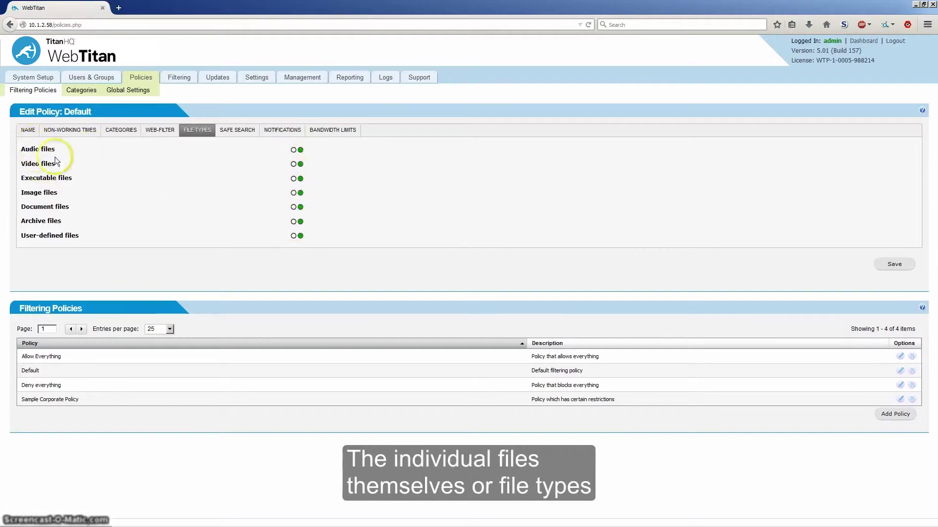
{"action": "middle_click", "coordinate": [177, 78]}
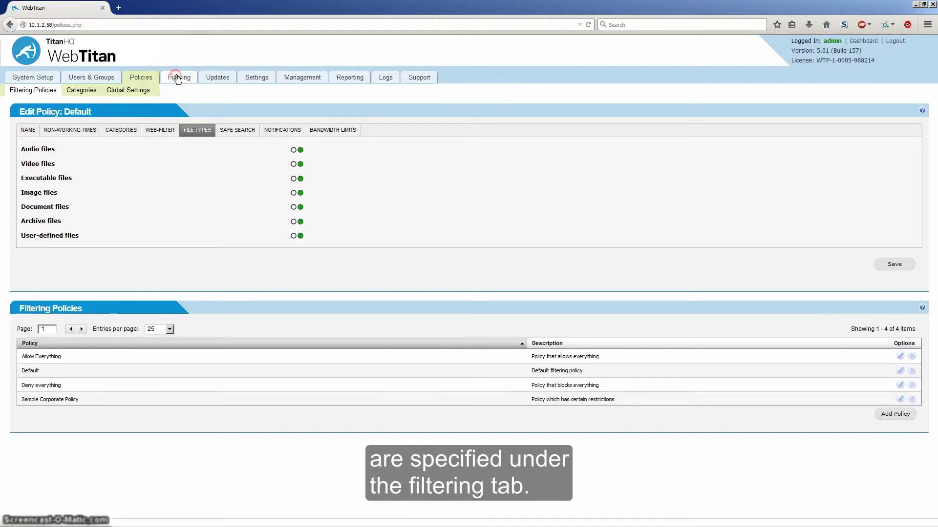
{"action": "left_click", "coordinate": [167, 8]}
{"action": "left_click", "coordinate": [191, 95]}
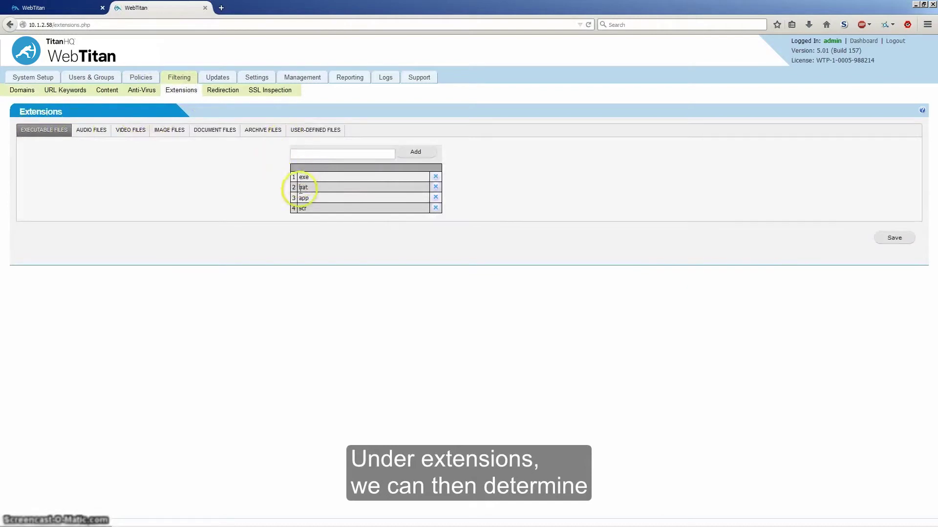
{"action": "left_click", "coordinate": [91, 130]}
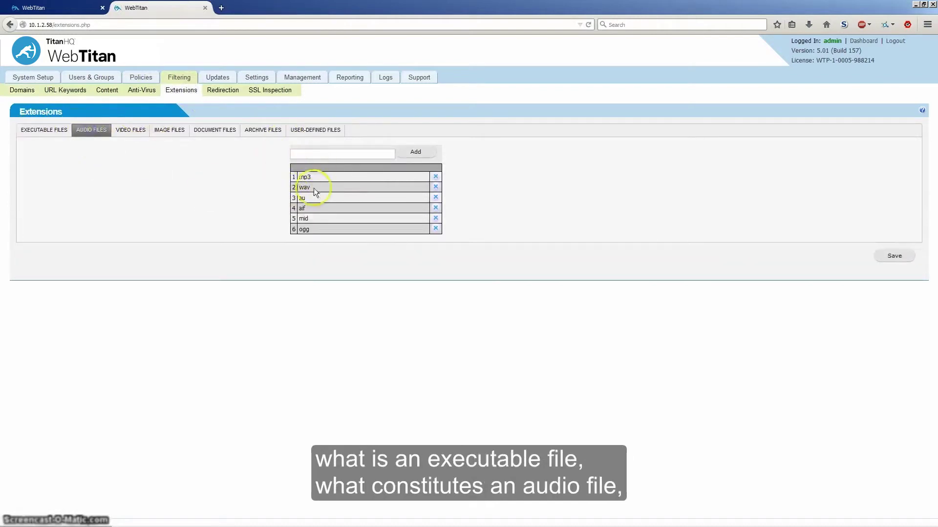
{"action": "left_click", "coordinate": [126, 133]}
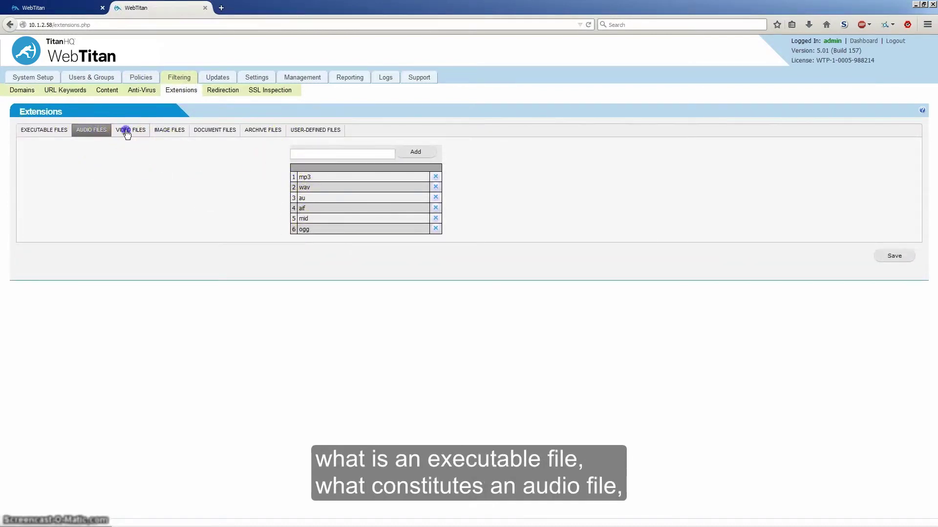
{"action": "middle_click", "coordinate": [143, 12]}
- Set the Default policy's Safe Search option to Custom
{"action": "left_click", "coordinate": [223, 138]}
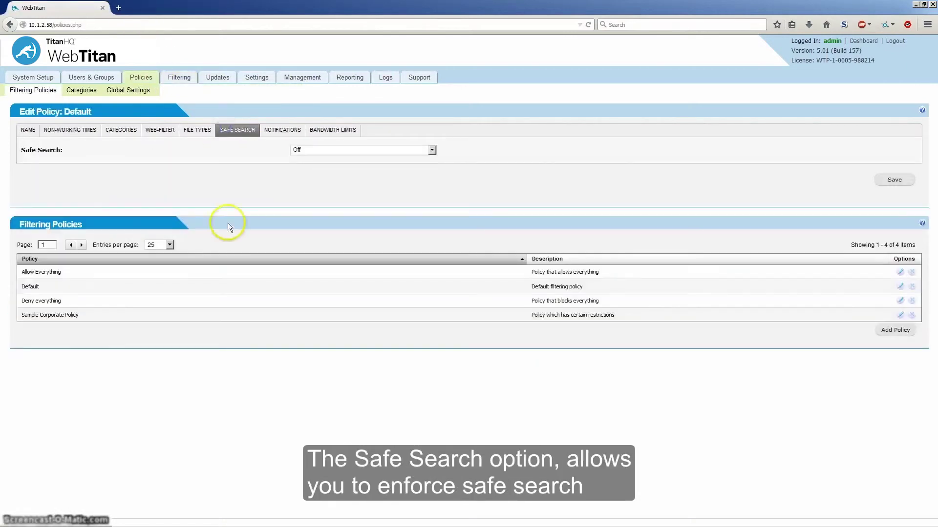
{"action": "left_click", "coordinate": [331, 150]}
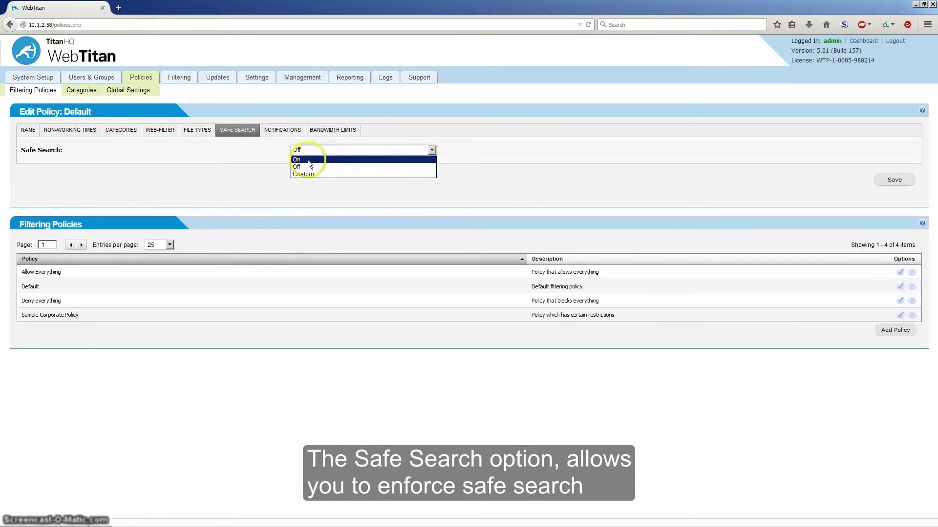
{"action": "left_click", "coordinate": [310, 175]}
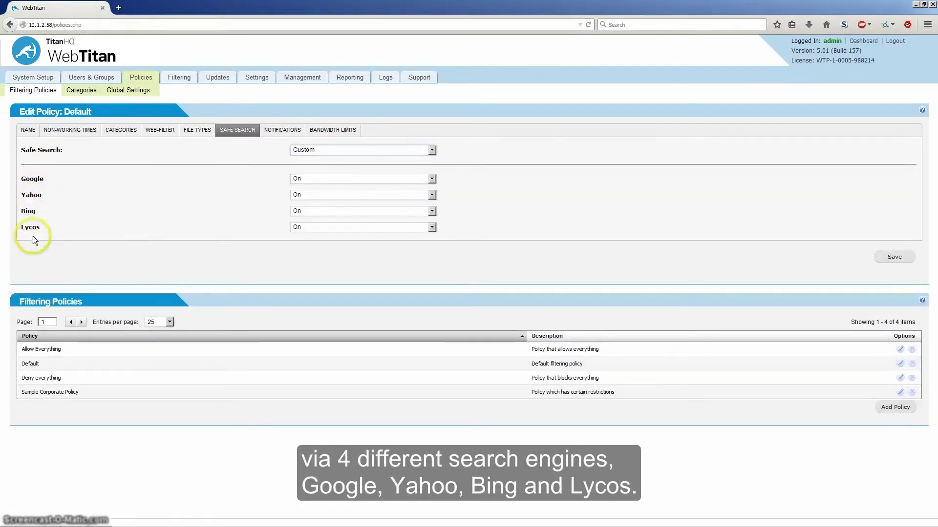
- Check the individual safe search options for Google, Yahoo and Bing, and set the Default policy's overall Safe Search option to On
{"action": "left_click", "coordinate": [306, 179]}
{"action": "left_click", "coordinate": [301, 185]}
{"action": "left_click", "coordinate": [313, 194]}
{"action": "left_click", "coordinate": [309, 201]}
{"action": "left_click", "coordinate": [302, 211]}
{"action": "left_click", "coordinate": [299, 219]}
{"action": "left_click", "coordinate": [314, 152]}
{"action": "left_click", "coordinate": [306, 160]}
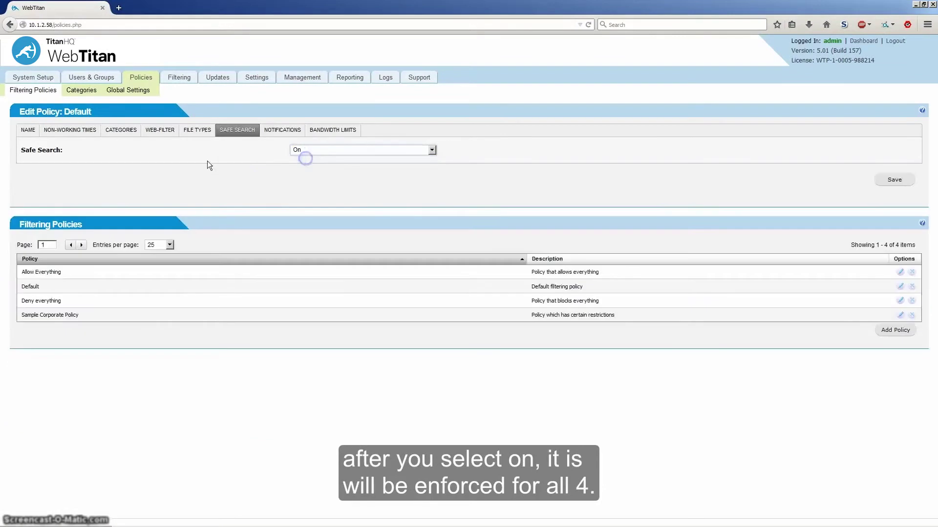
- Review the Default policy's notification settings for the e-mail recipient, blocked reasons and blocked categories, and its bandwidth quota setting
{"action": "left_click", "coordinate": [282, 130]}
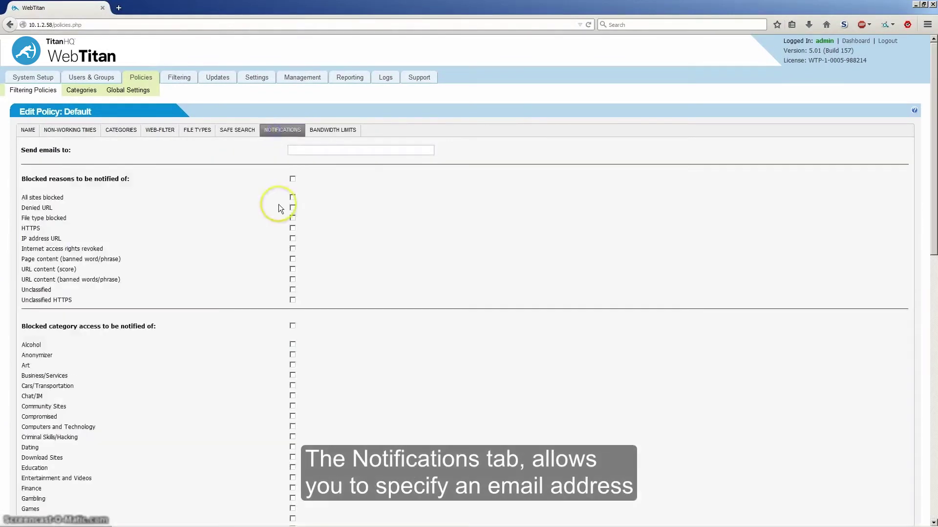
{"action": "left_click", "coordinate": [331, 149]}
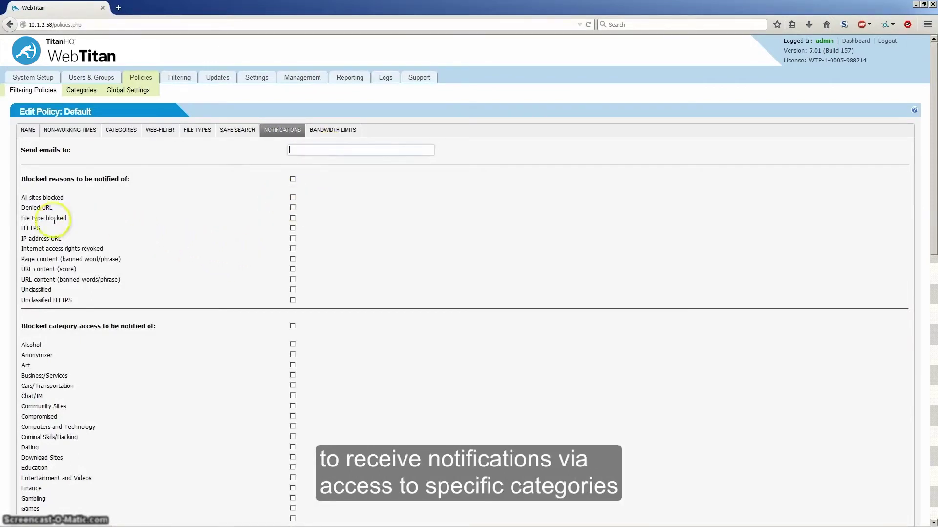
{"action": "scroll", "coordinate": [27, 390], "scroll_direction": "down", "scroll_amount": 10}
{"action": "scroll", "coordinate": [20, 317], "scroll_direction": "up", "scroll_amount": 10}
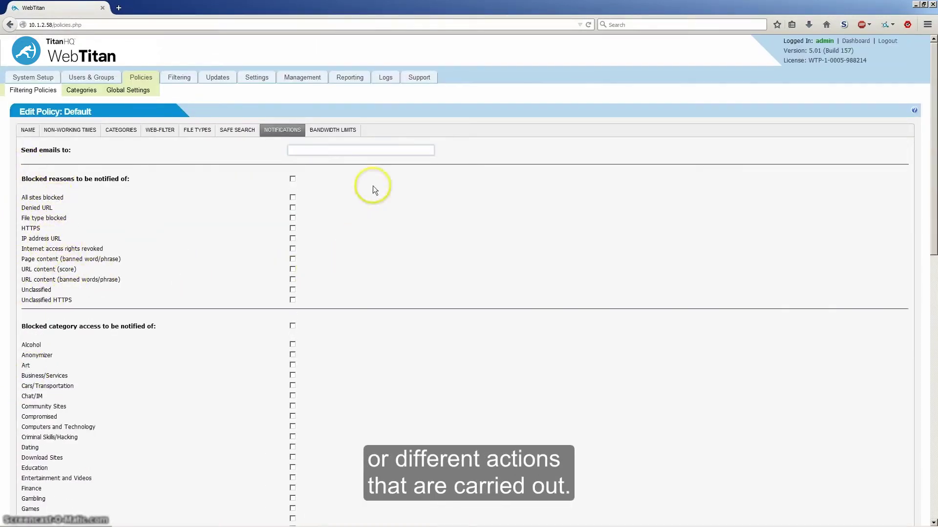
{"action": "left_click", "coordinate": [336, 131]}
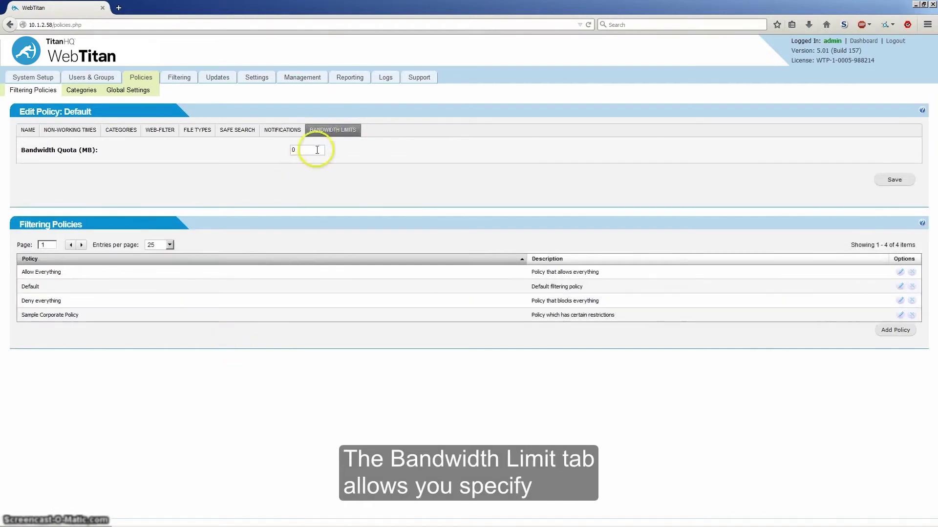
{"action": "left_click_drag", "start_coordinate": [308, 150], "coordinate": [277, 151]}
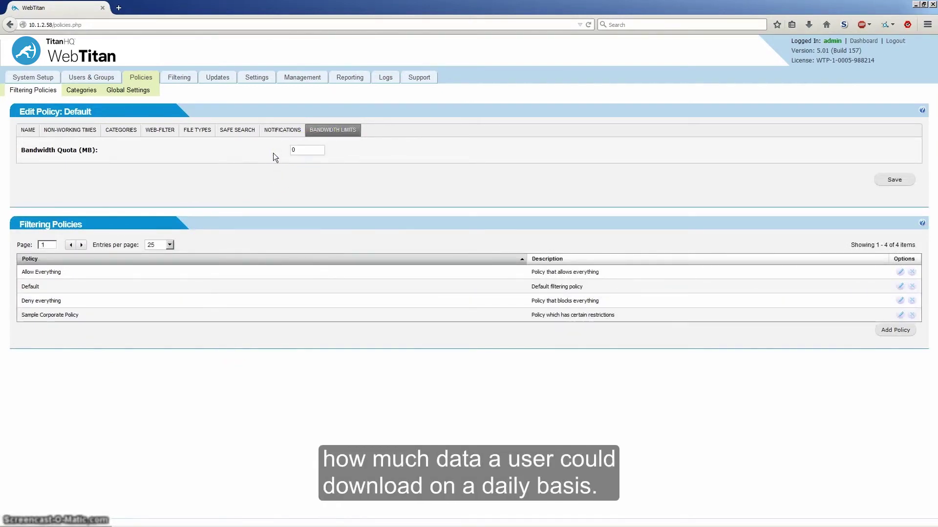
{"action": "left_click", "coordinate": [271, 157]}
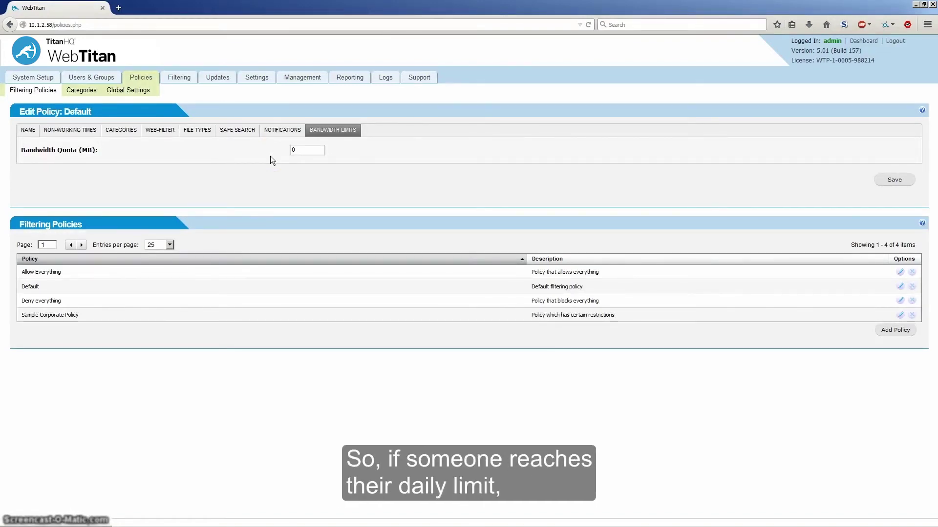
{"action": "double_click", "coordinate": [293, 150]}
{"action": "left_click", "coordinate": [251, 163]}
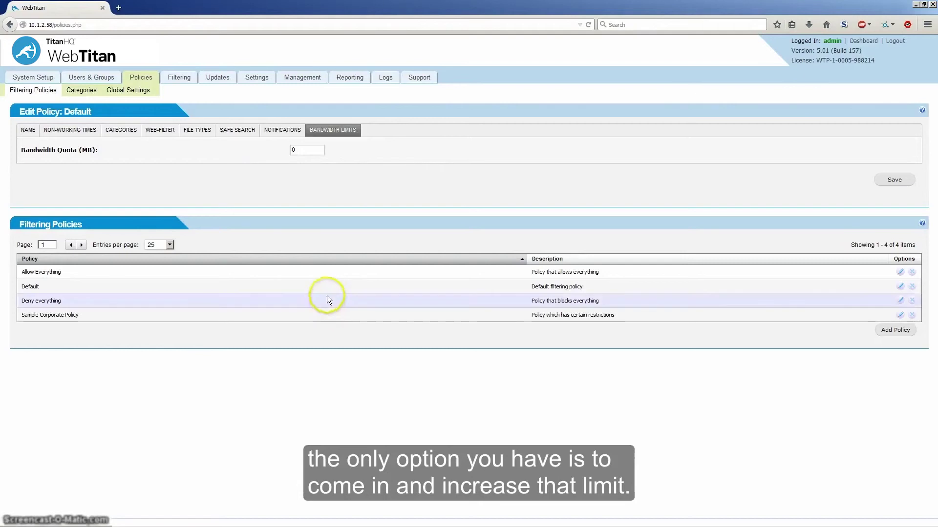
{"action": "left_click", "coordinate": [92, 93]}
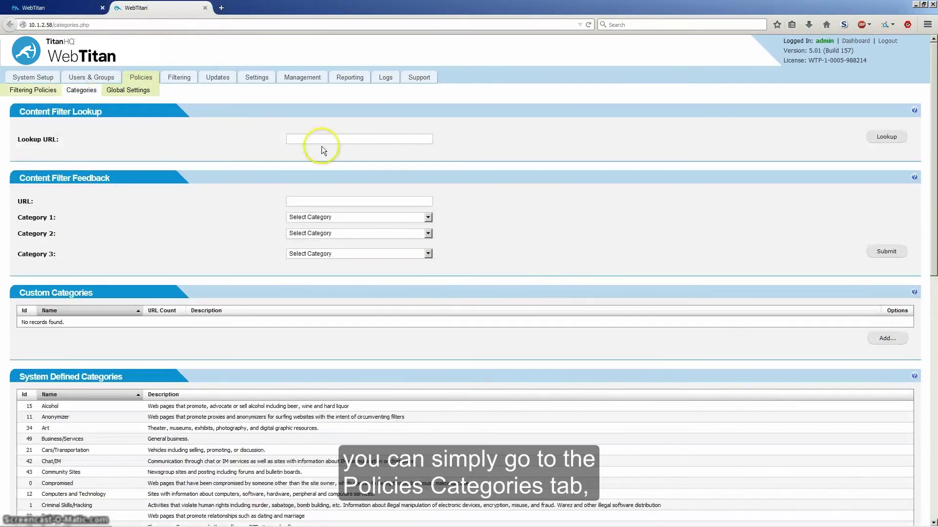
{"action": "left_click", "coordinate": [314, 139]}
{"action": "type", "text": "w"}
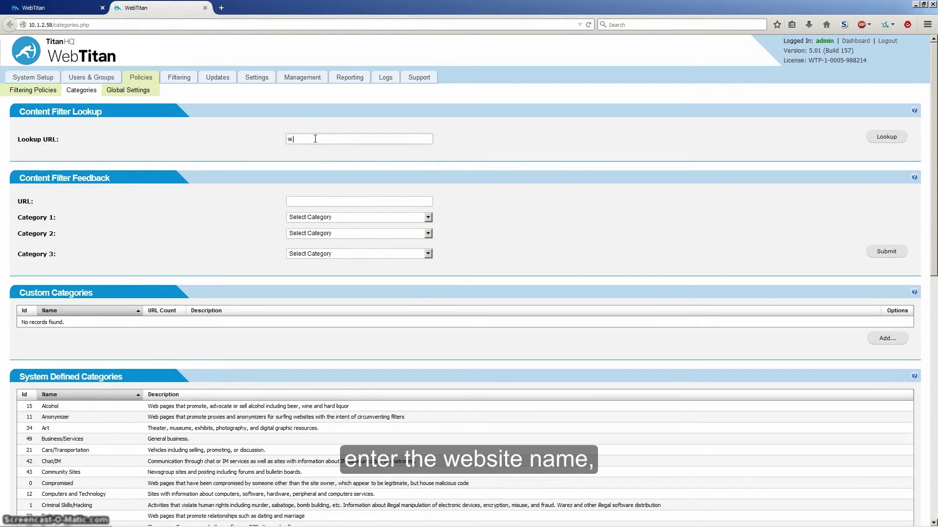
{"action": "type", "text": ".webtitan.co"}
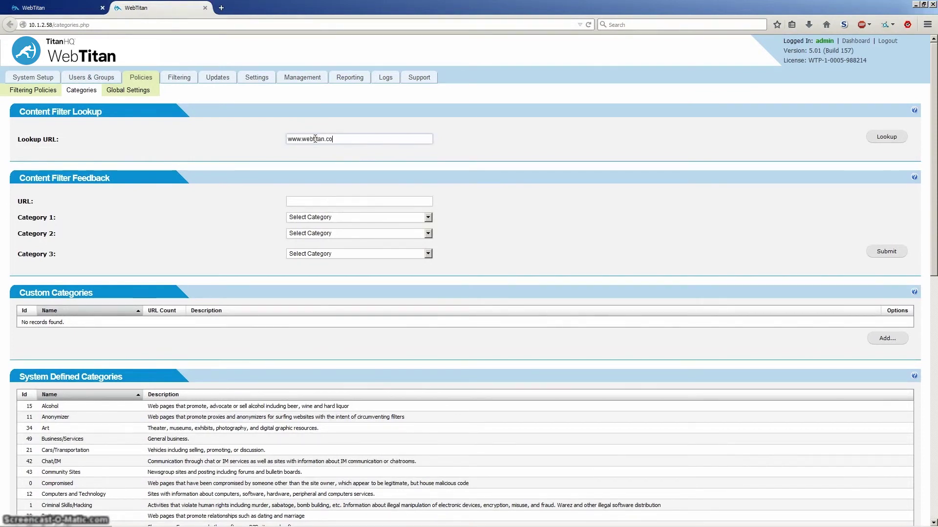
{"action": "type", "text": "m"}
{"action": "left_click", "coordinate": [886, 137]}
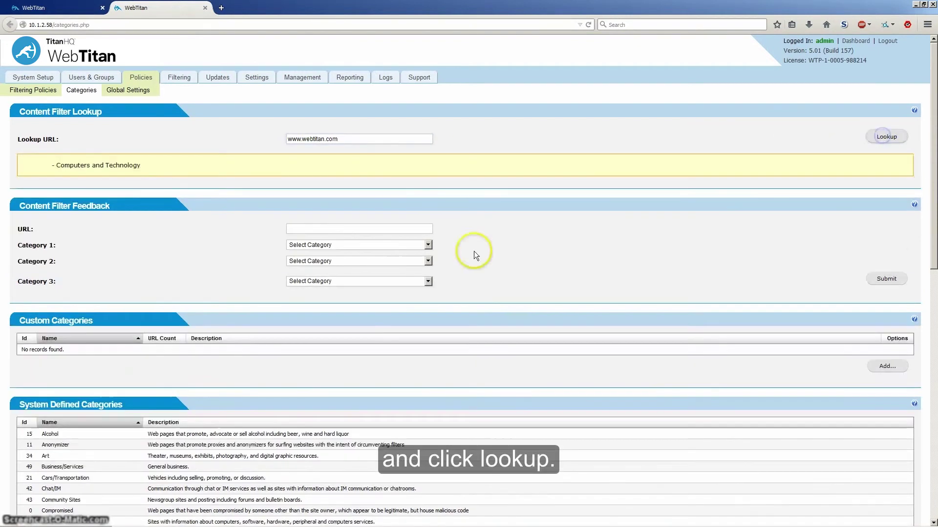
{"action": "left_click_drag", "start_coordinate": [141, 166], "coordinate": [58, 159]}
{"action": "left_click", "coordinate": [116, 168]}
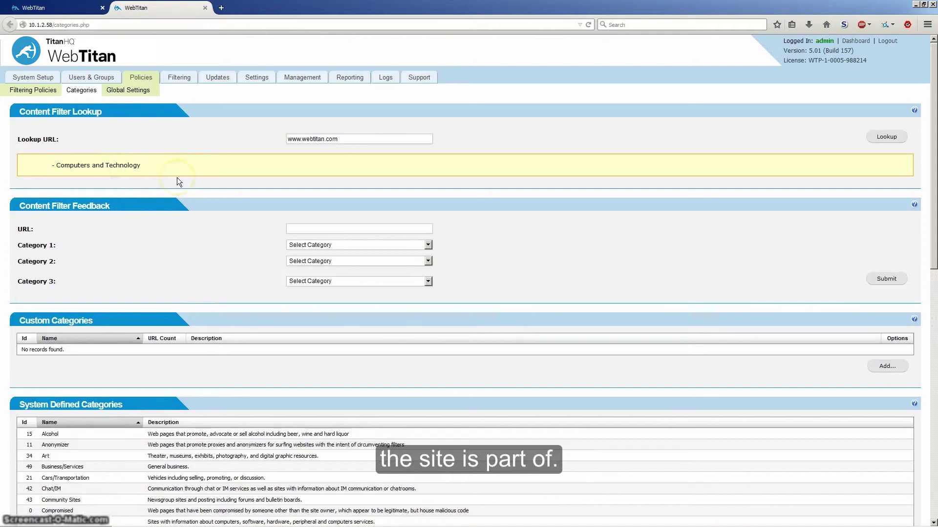
- Examine the Content Filter Feedback form's URL and category fields, and the Custom Categories section with its option for adding categories
{"action": "left_click", "coordinate": [310, 229]}
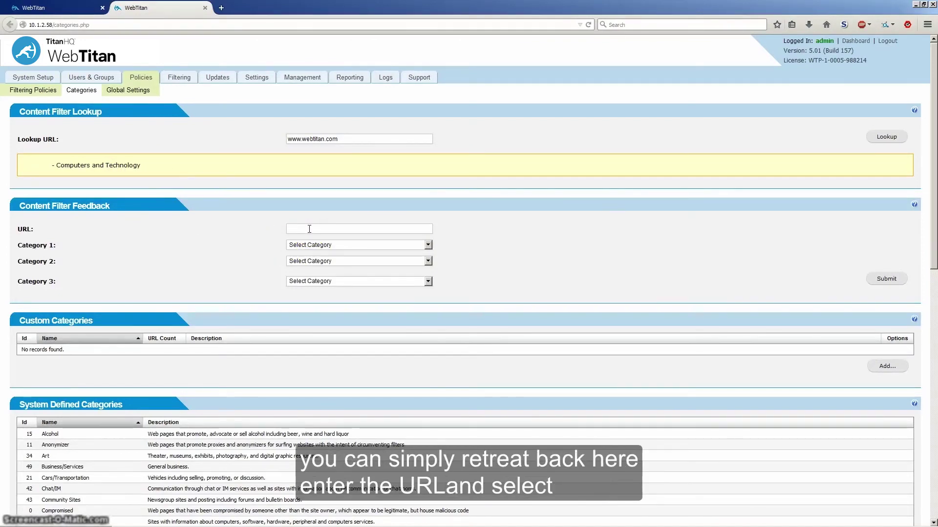
{"action": "left_click", "coordinate": [303, 245]}
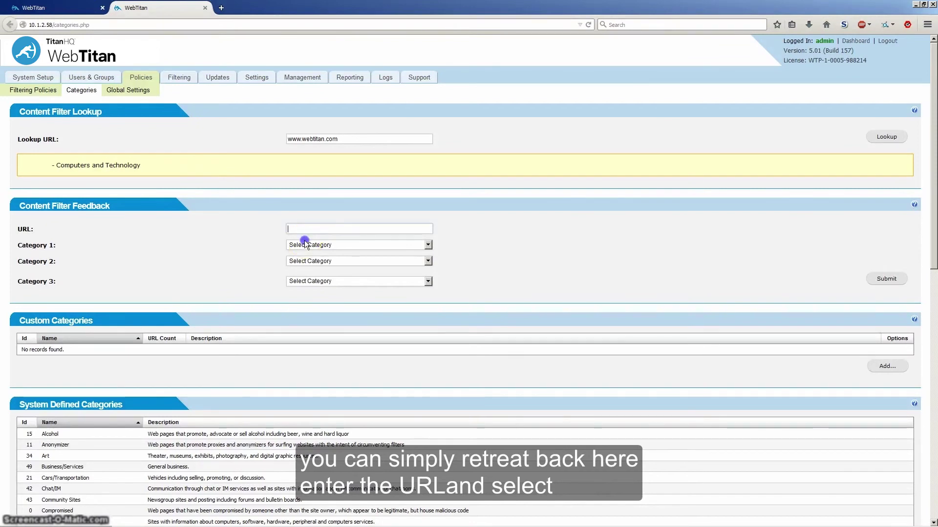
{"action": "left_click", "coordinate": [247, 244]}
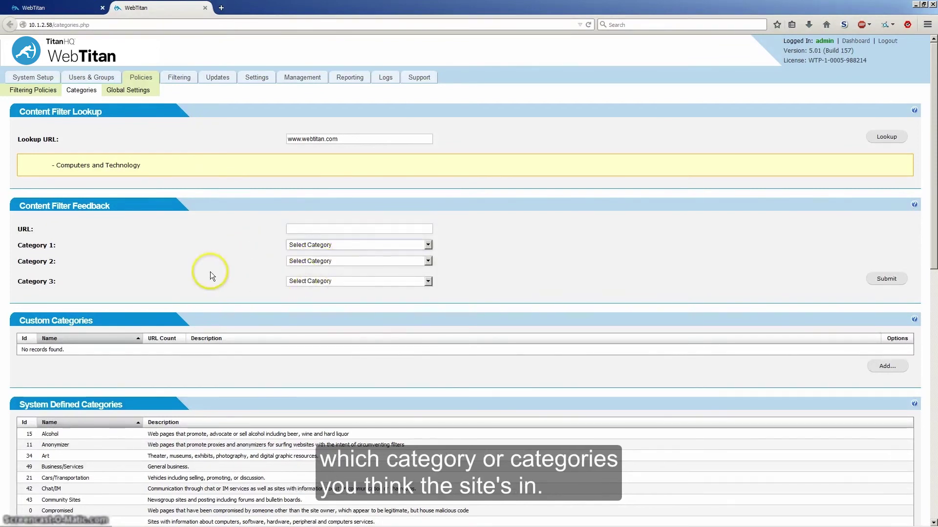
{"action": "scroll", "coordinate": [214, 271], "scroll_direction": "down", "scroll_amount": 3}
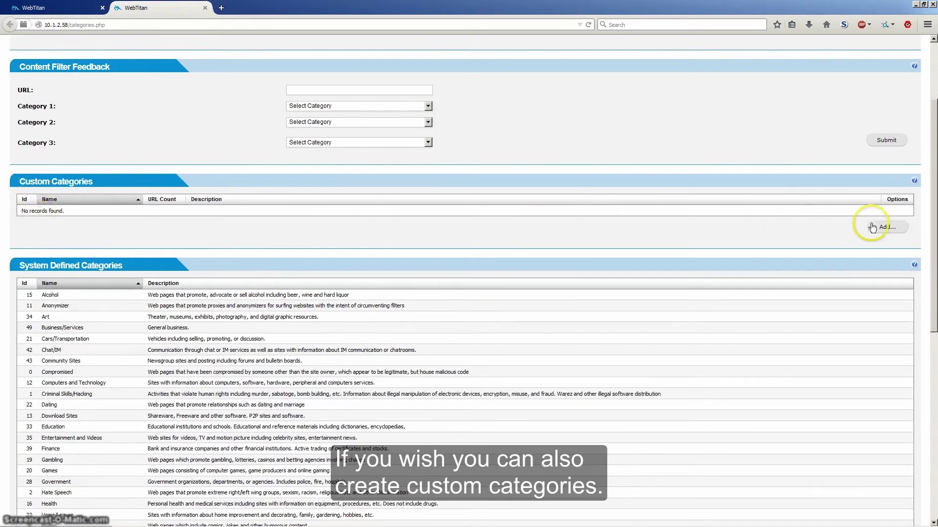
{"action": "left_click", "coordinate": [352, 220]}
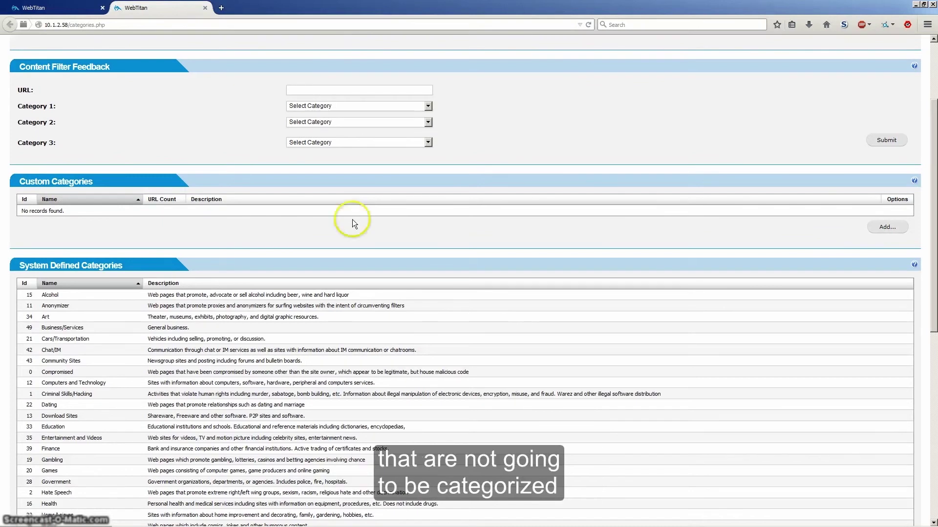
{"action": "scroll", "coordinate": [274, 258], "scroll_direction": "up", "scroll_amount": 2}
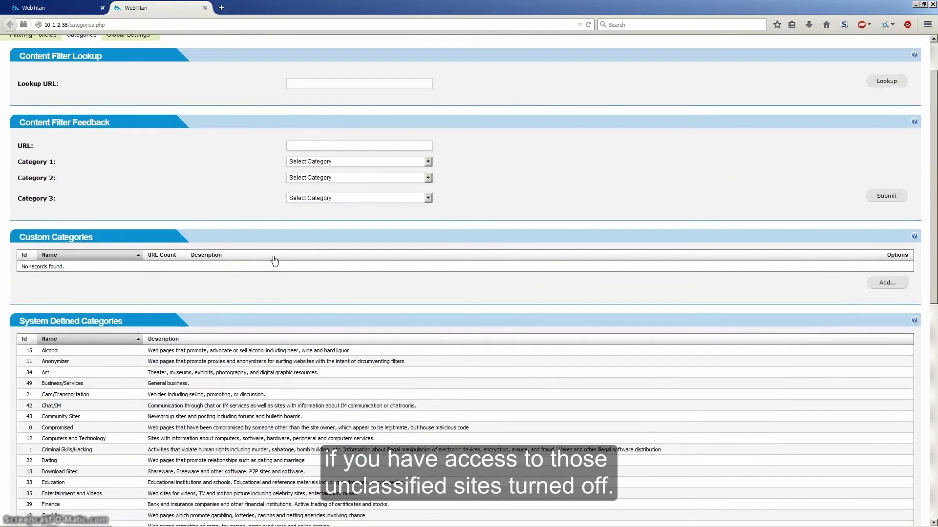
{"action": "scroll", "coordinate": [274, 255], "scroll_direction": "up", "scroll_amount": 2}
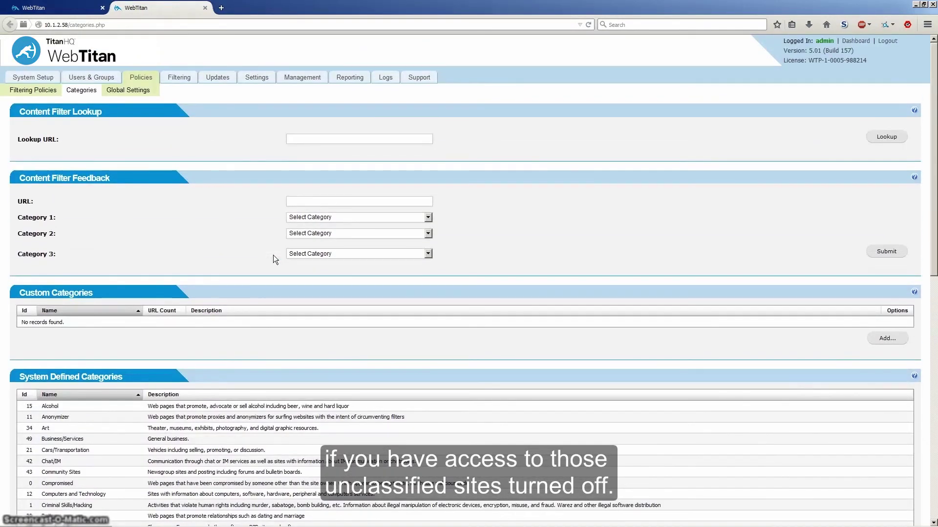
{"action": "left_click", "coordinate": [559, 266]}
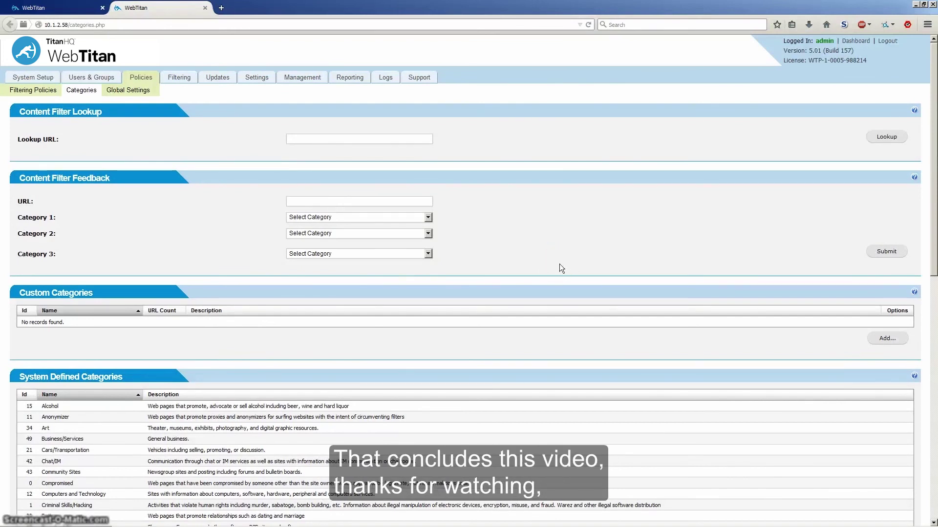